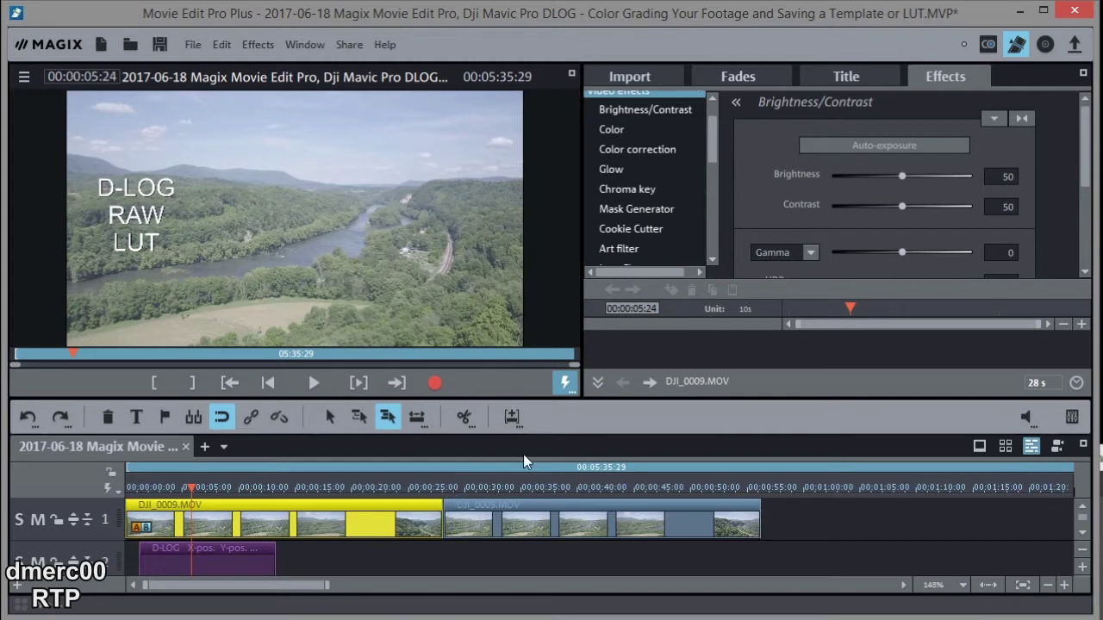
- Scrub through the second DJI_0009.MOV clip and select it
click(551, 487)
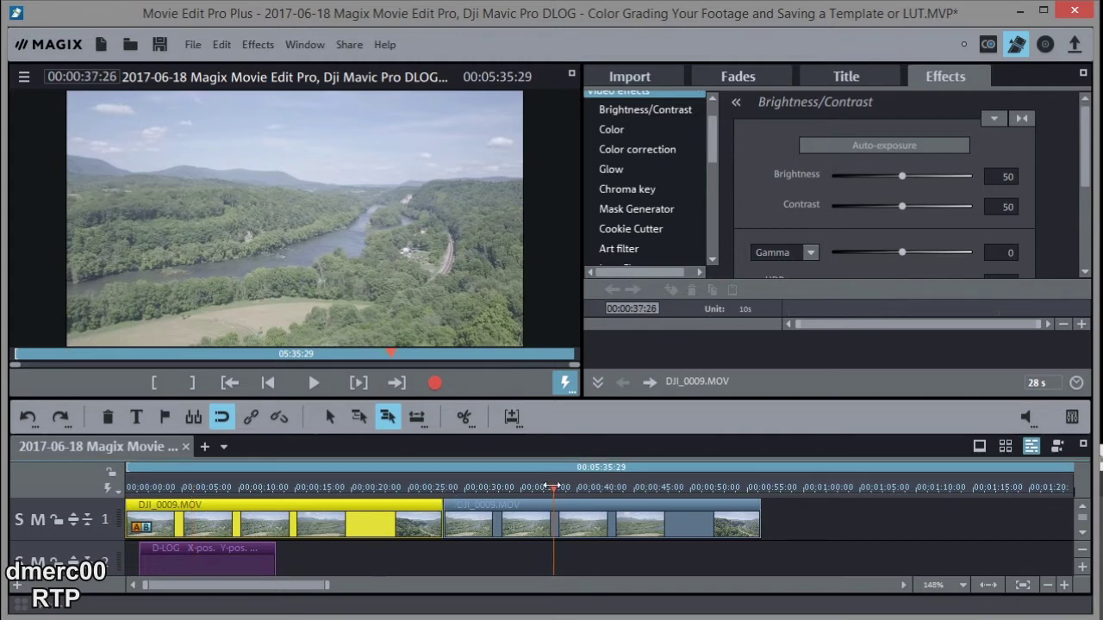
mouse_move(553, 487)
mouse_down()
mouse_move(542, 488)
mouse_move(560, 487)
mouse_up()
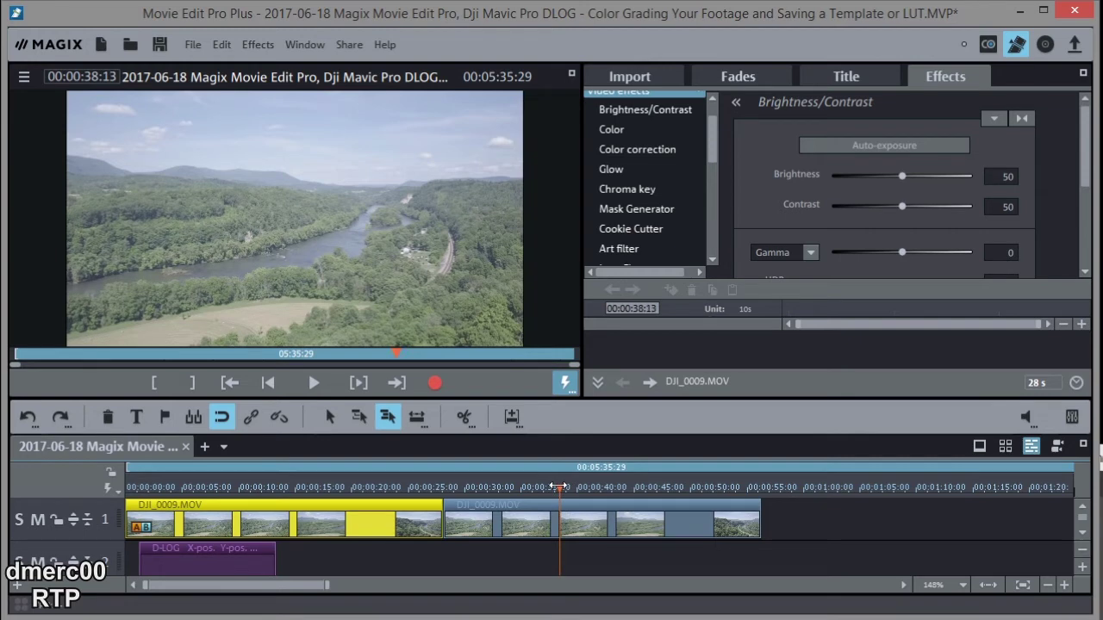
click(525, 516)
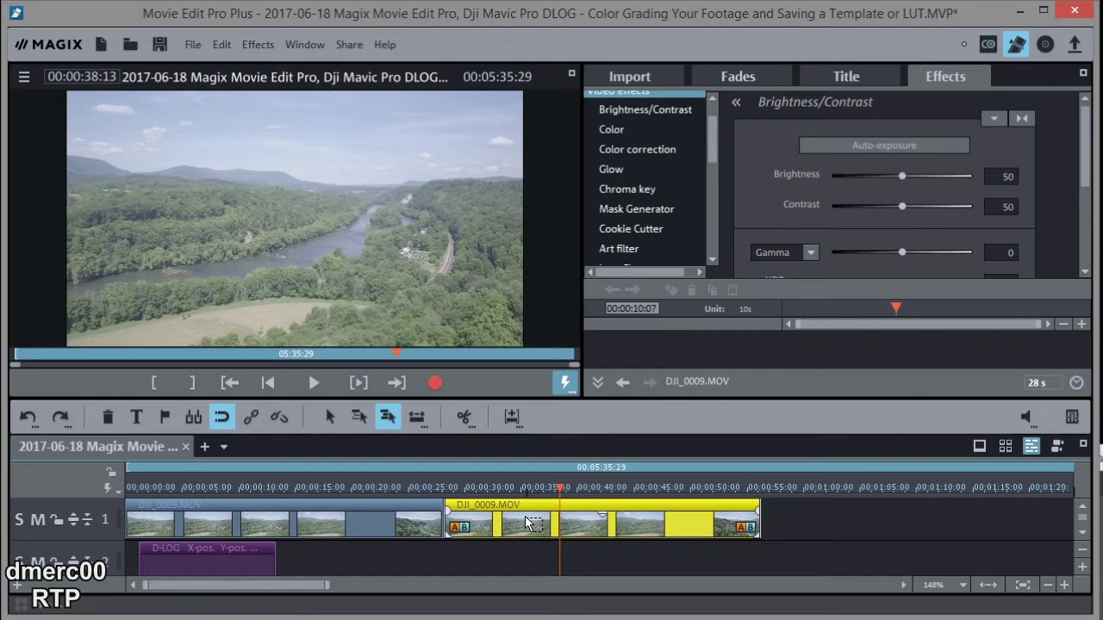
- Open Load video effects for the clip and pick the Mavic D-LOG correction file
right_click(527, 522)
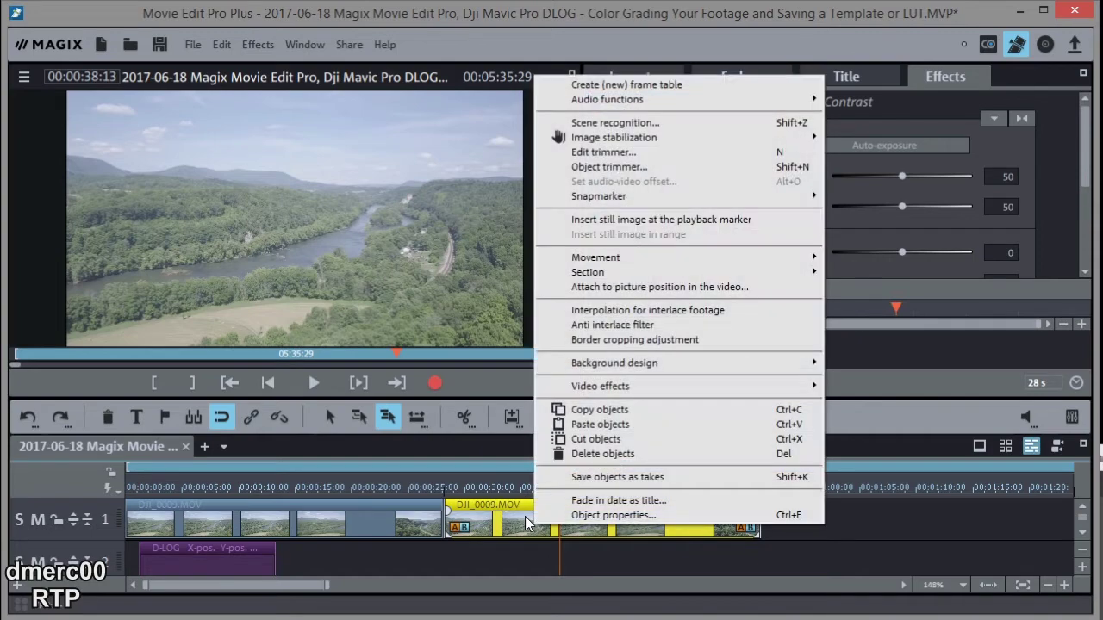
mouse_move(627, 383)
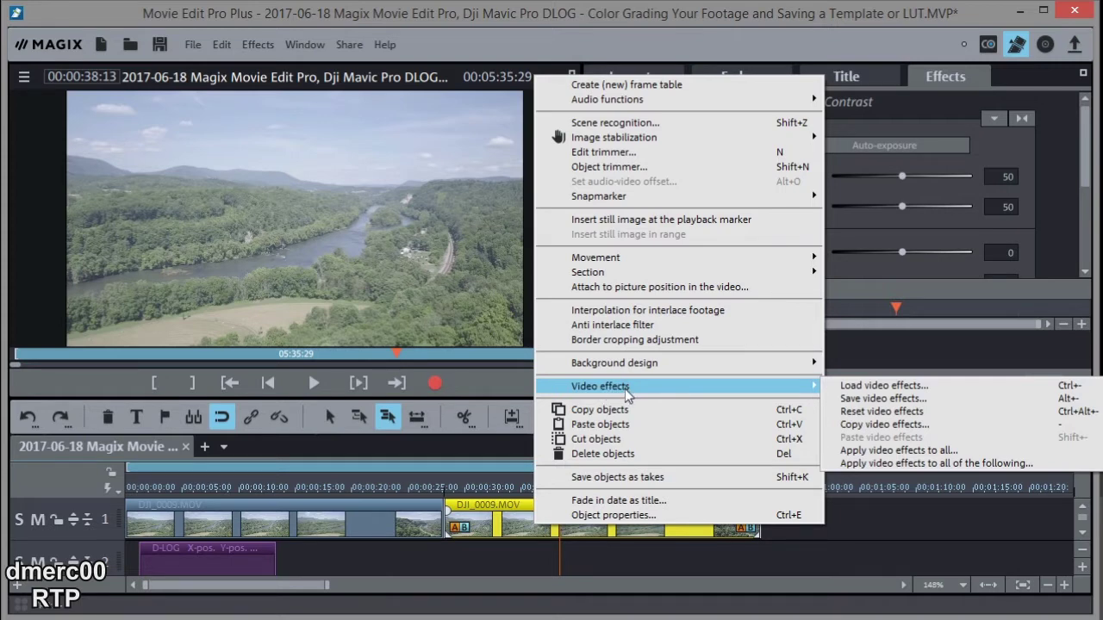
click(890, 386)
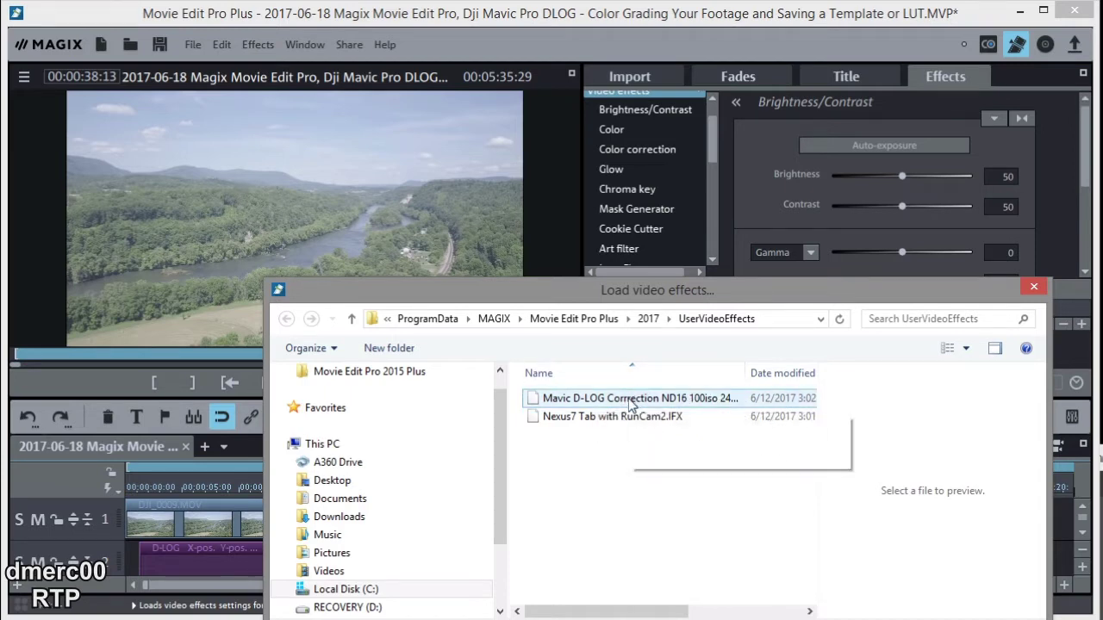
click(632, 404)
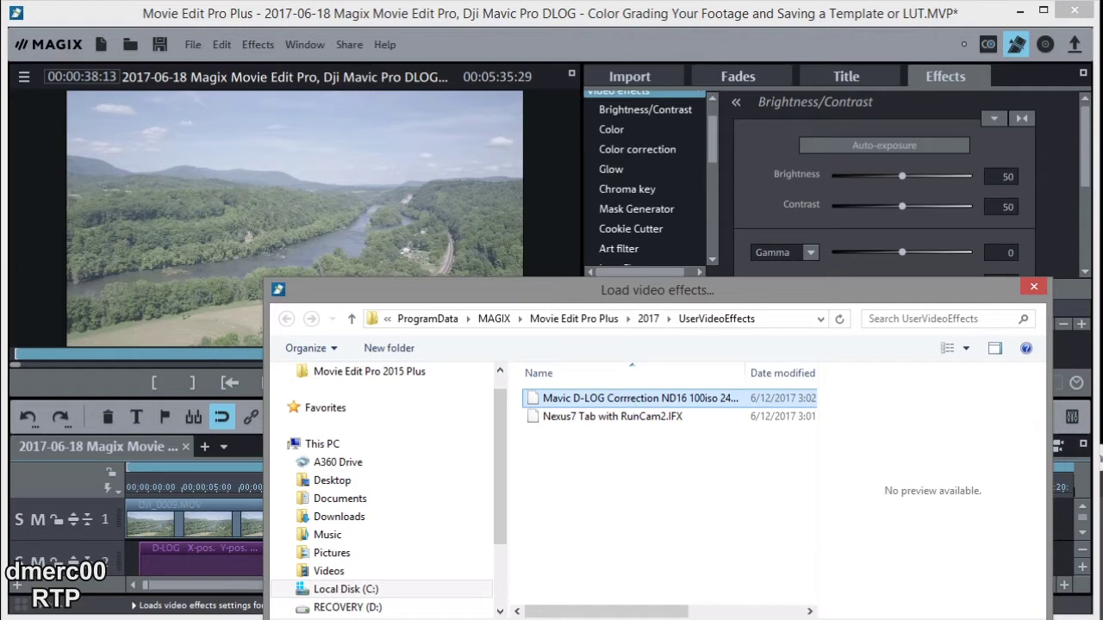
- Load the Mavic D-LOG Correction preset onto the second clip, then select the first clip
key(Return)
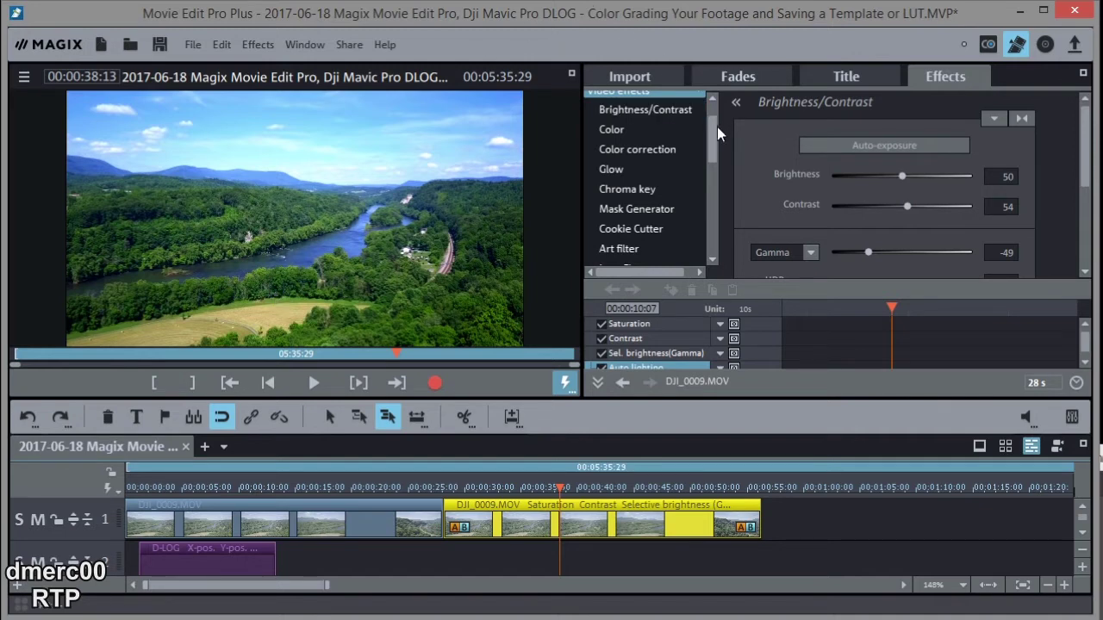
scroll(715, 125, up, 1)
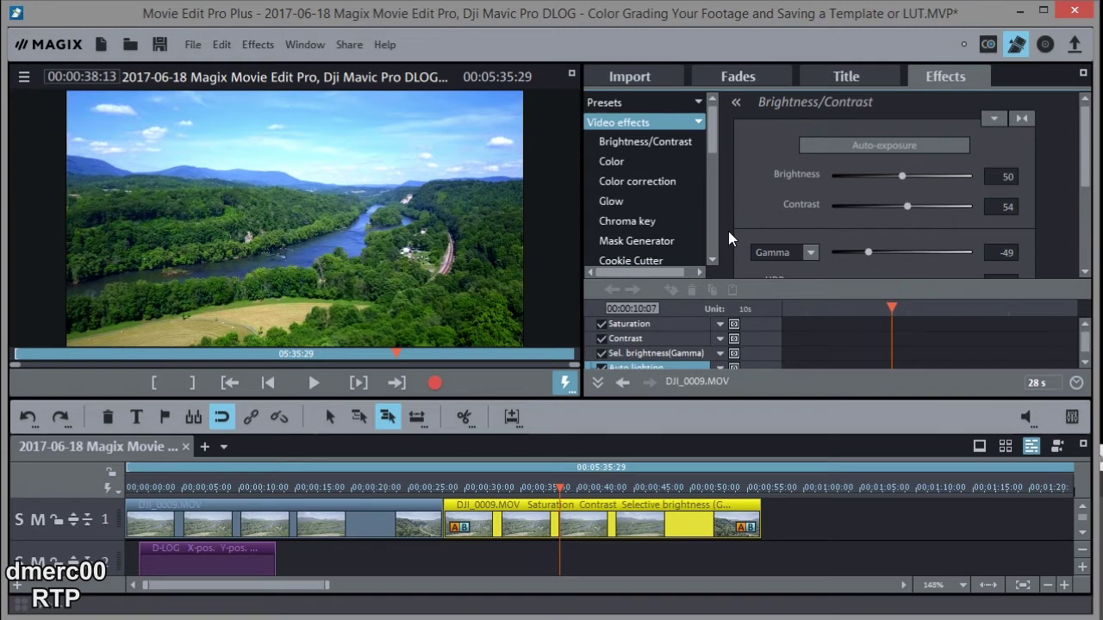
scroll(712, 193, down, 3)
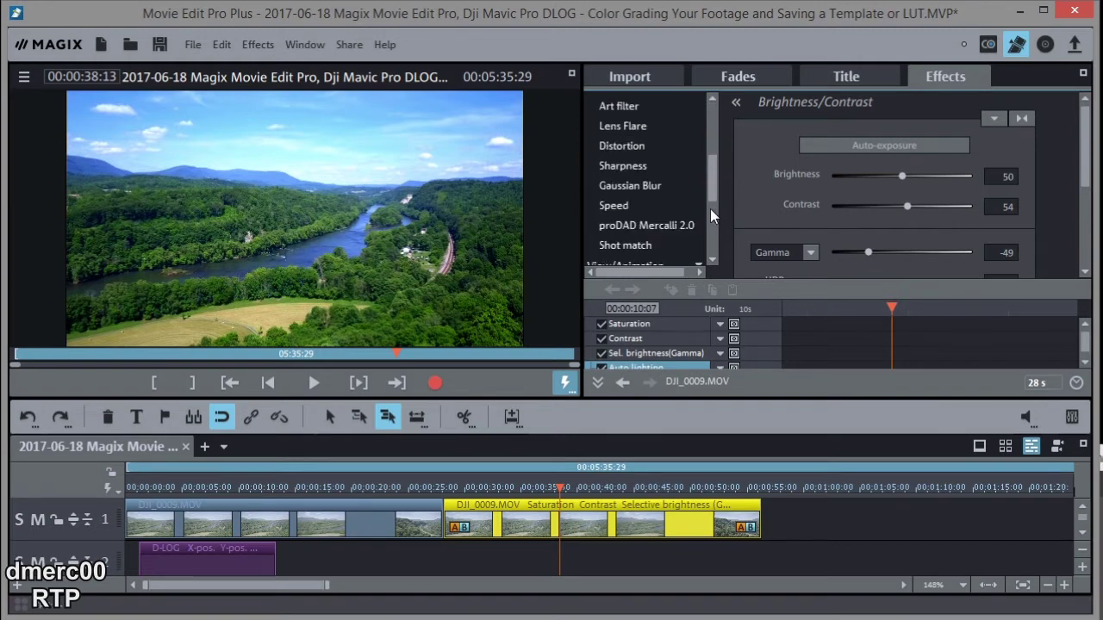
drag(710, 190, 708, 139)
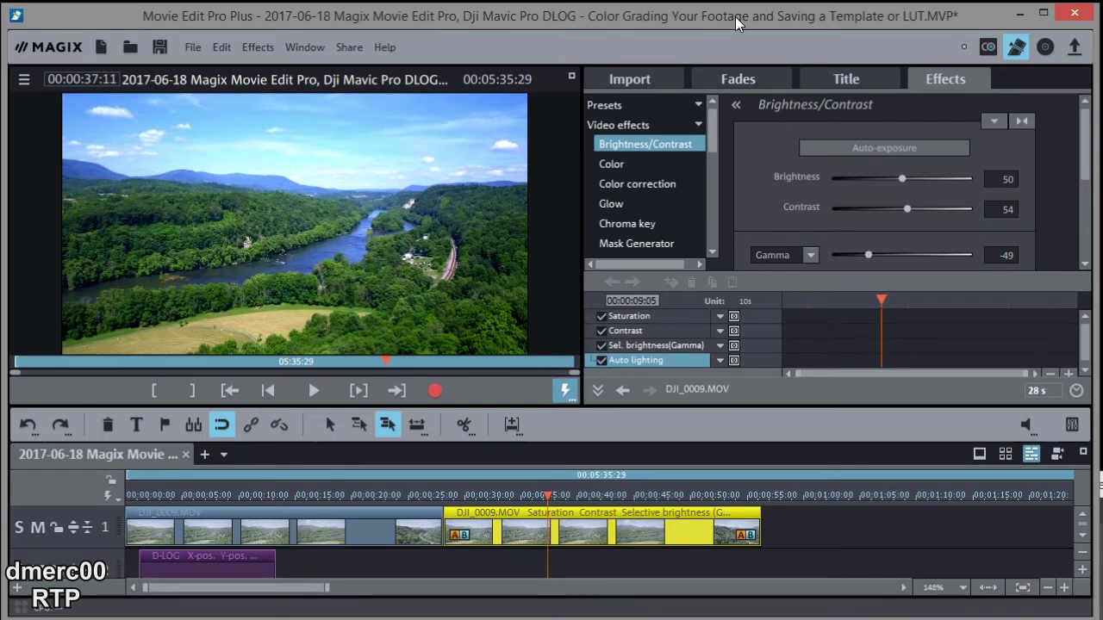
click(331, 539)
- Compare frames of the ungraded first clip against the graded second clip
click(333, 495)
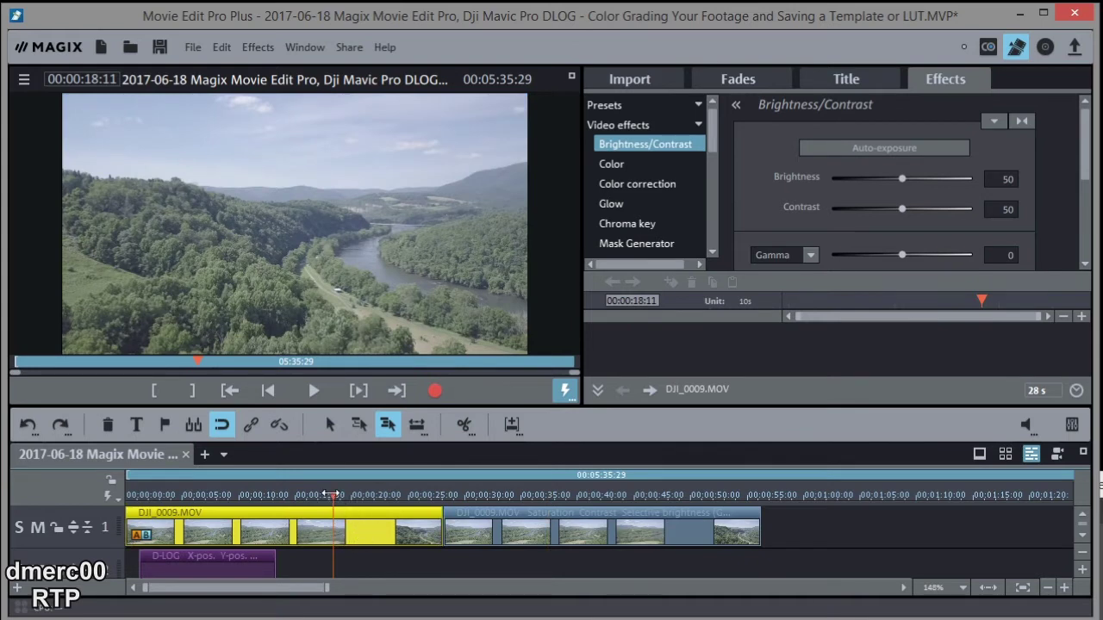
mouse_move(333, 495)
mouse_down()
mouse_move(363, 495)
mouse_move(319, 495)
mouse_up()
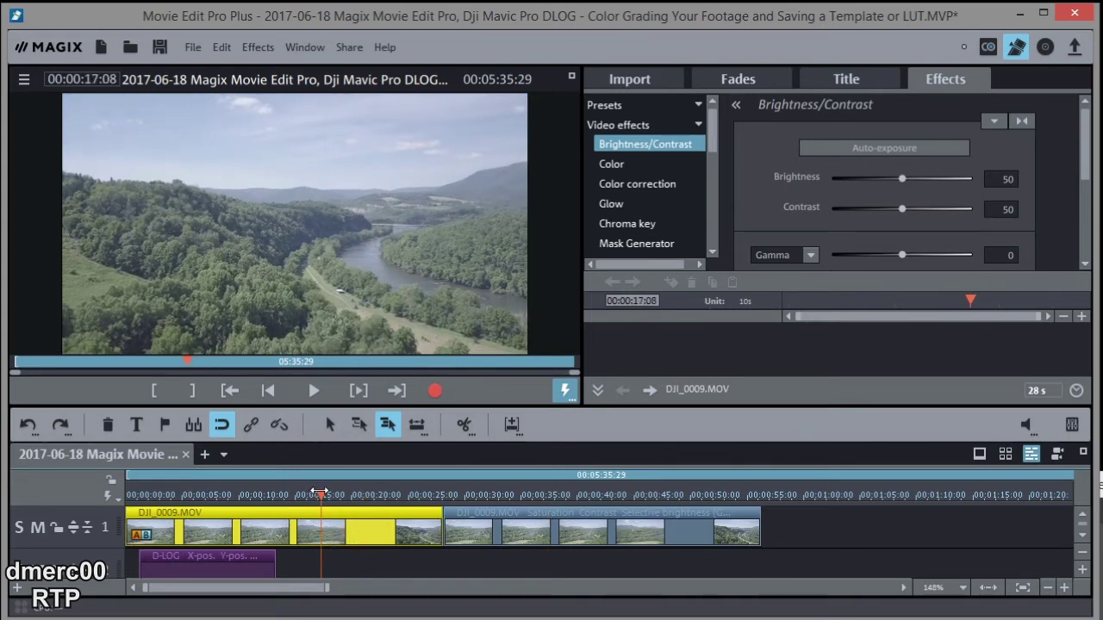
click(606, 495)
click(608, 476)
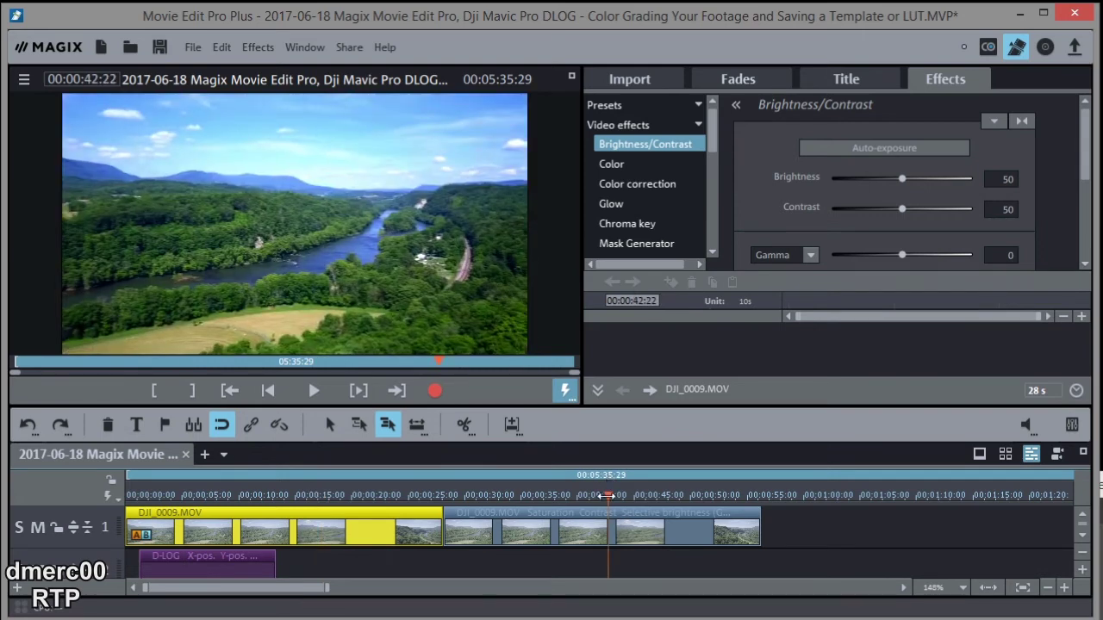
click(315, 497)
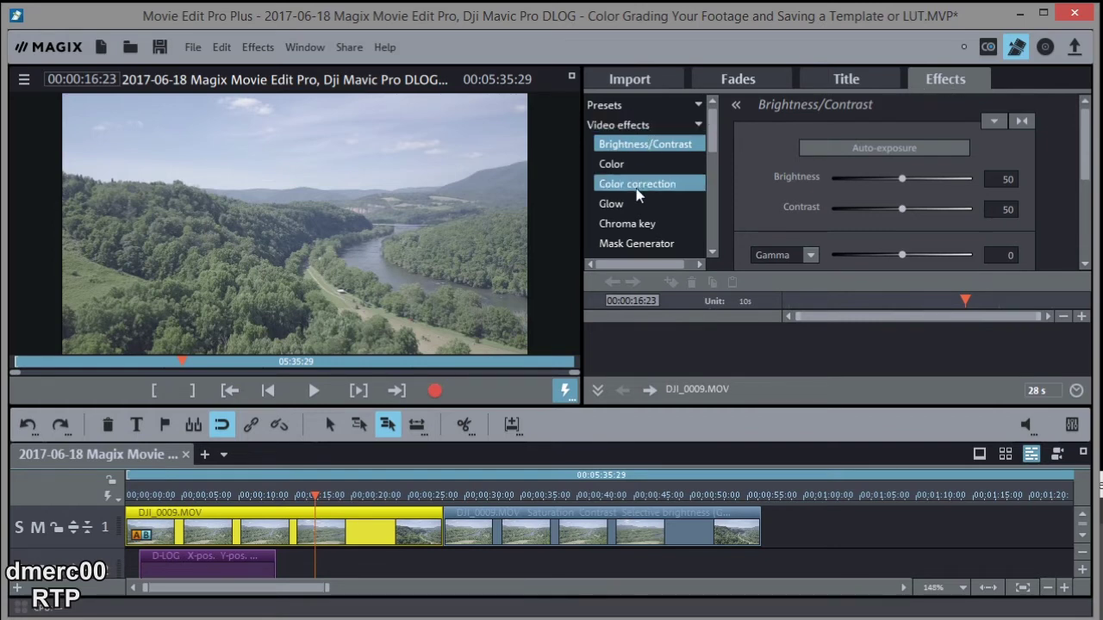
click(612, 165)
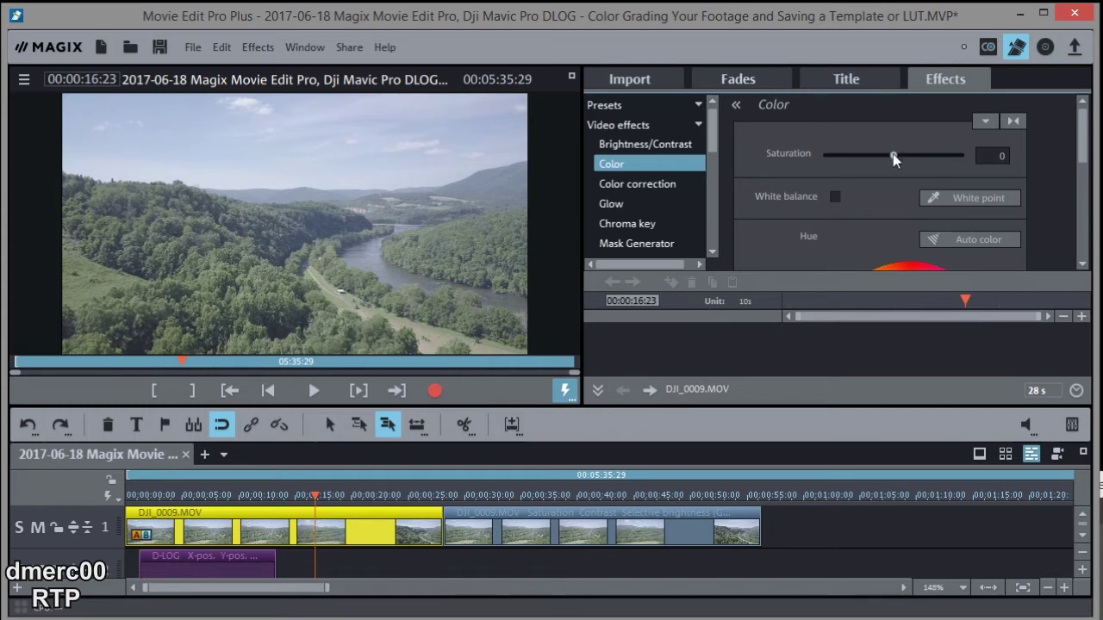
- Drag the first DJI_0009.MOV clip's Color Saturation slider up to 89
drag(893, 154, 954, 159)
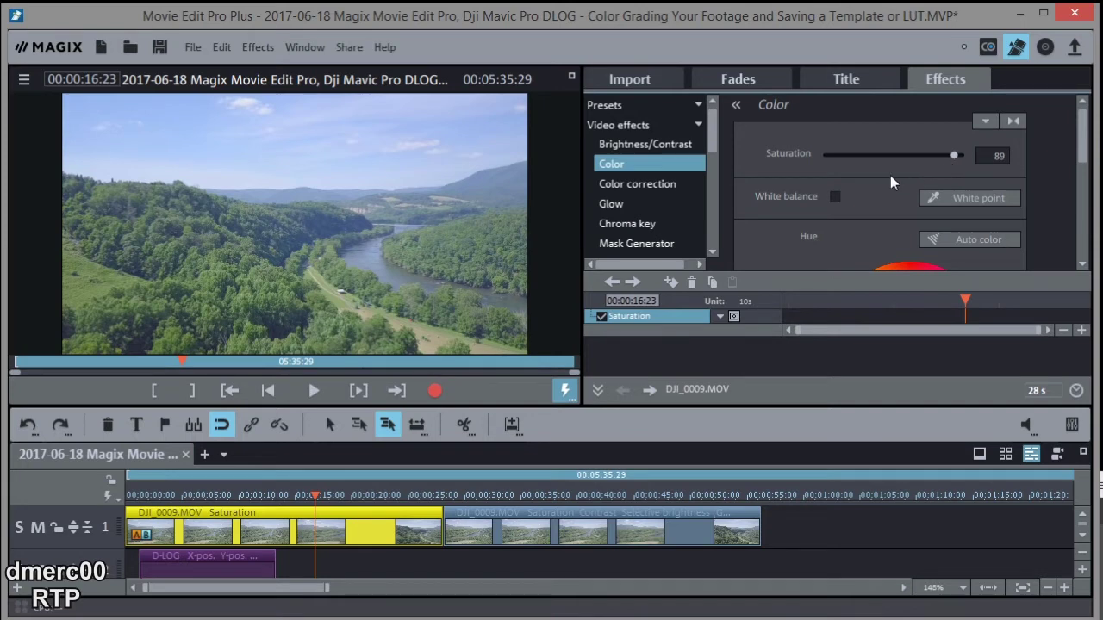
- In Brightness/Contrast, set contrast 55 and gamma -50, then apply Auto-exposure
click(647, 144)
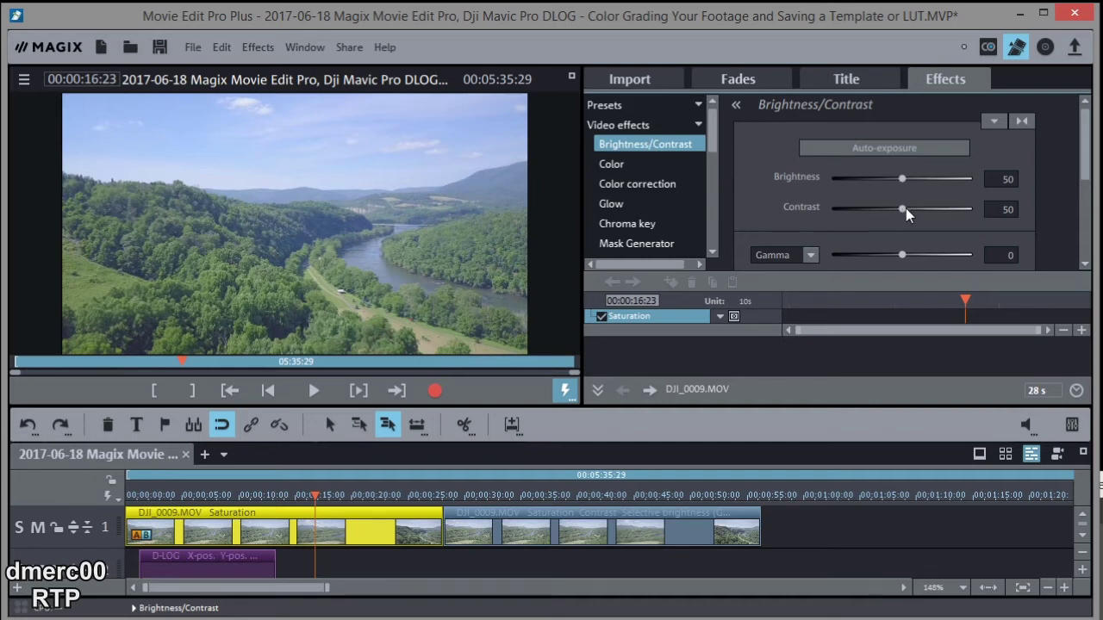
drag(908, 207, 909, 210)
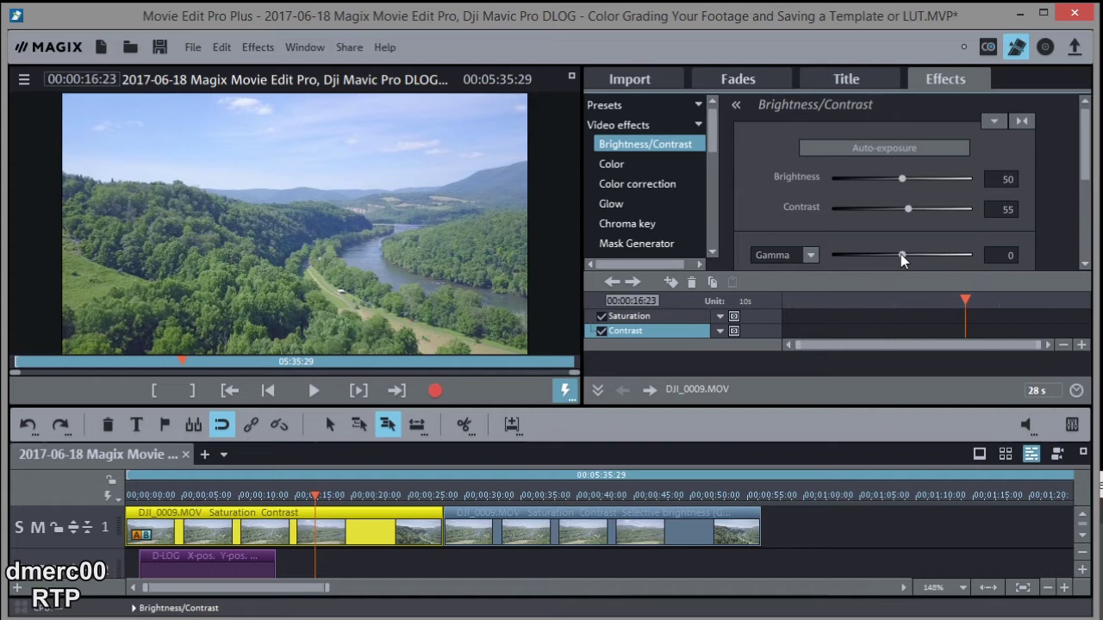
drag(903, 254, 868, 257)
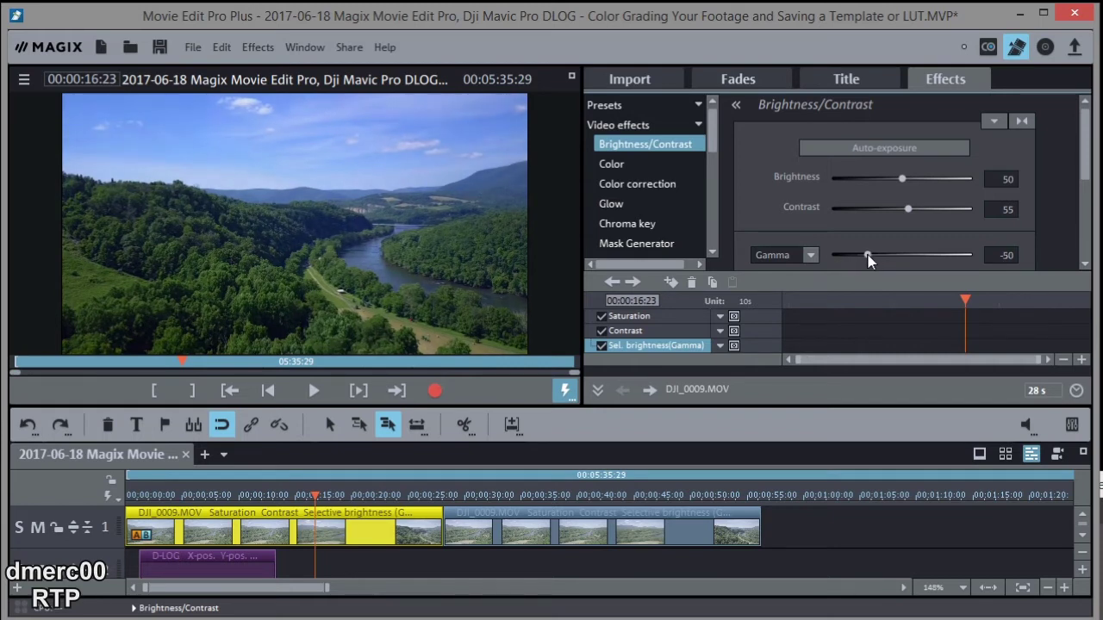
click(875, 148)
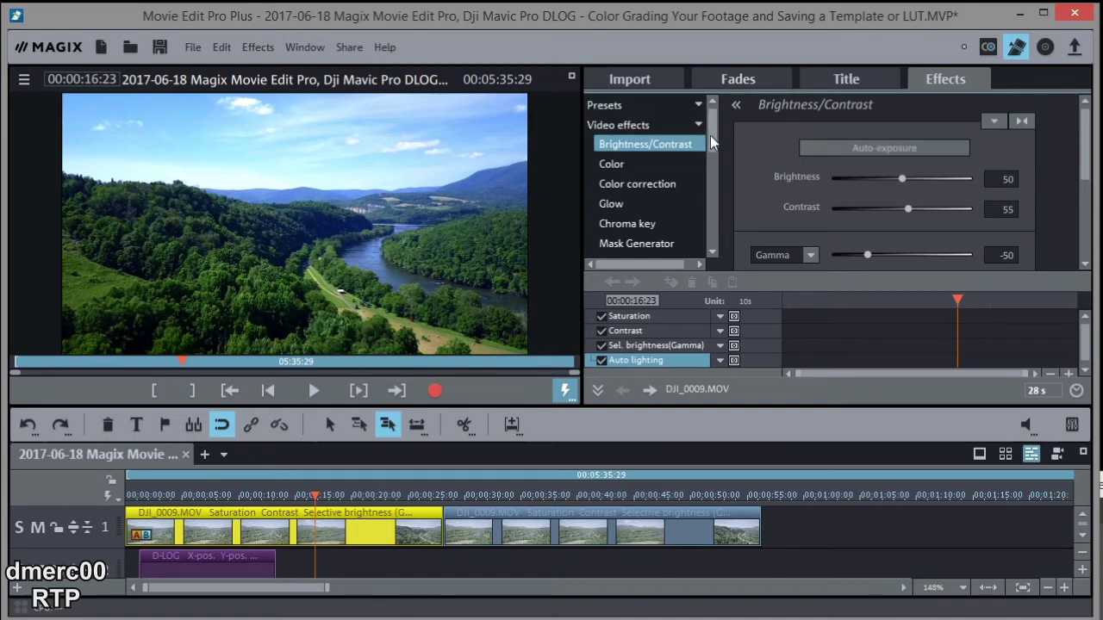
drag(710, 135, 707, 200)
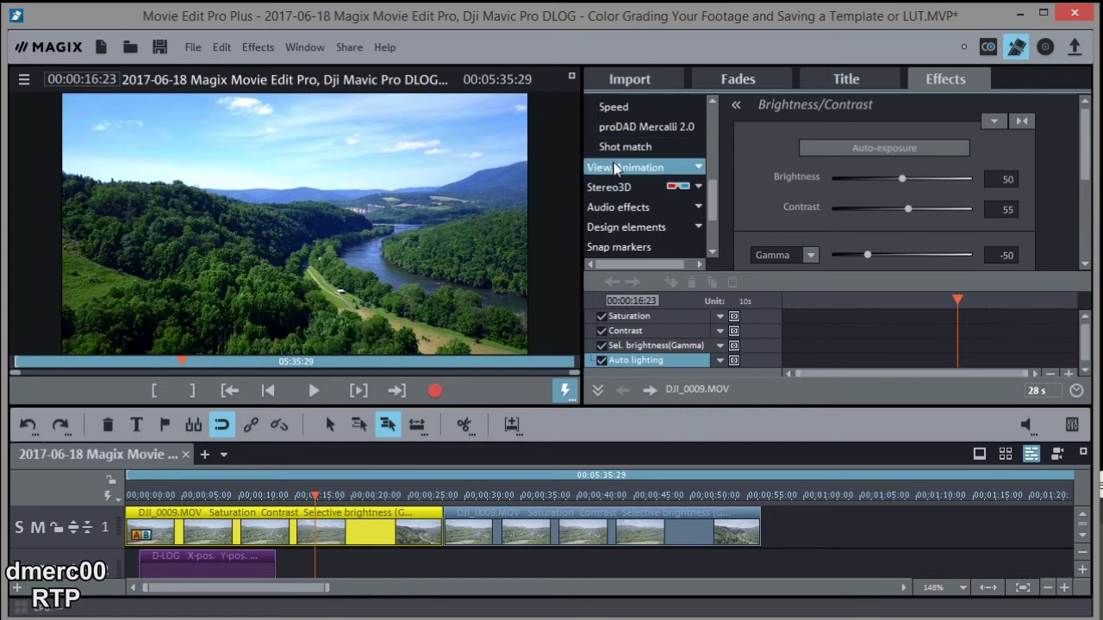
- Expand View/Animation and show the Section settings for the first drone clip
click(617, 169)
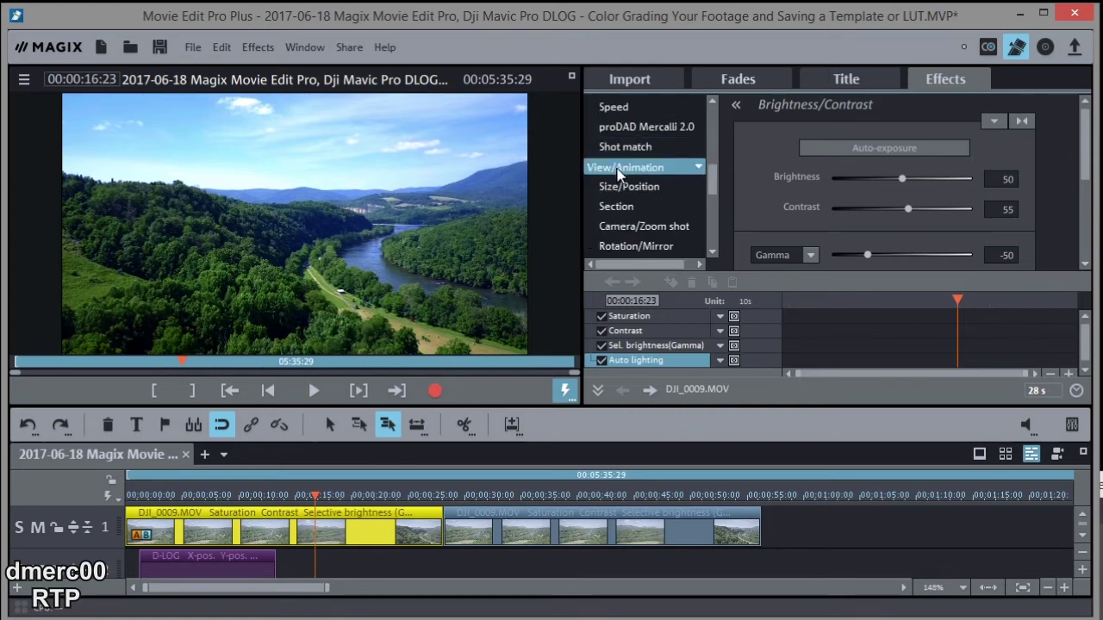
click(628, 195)
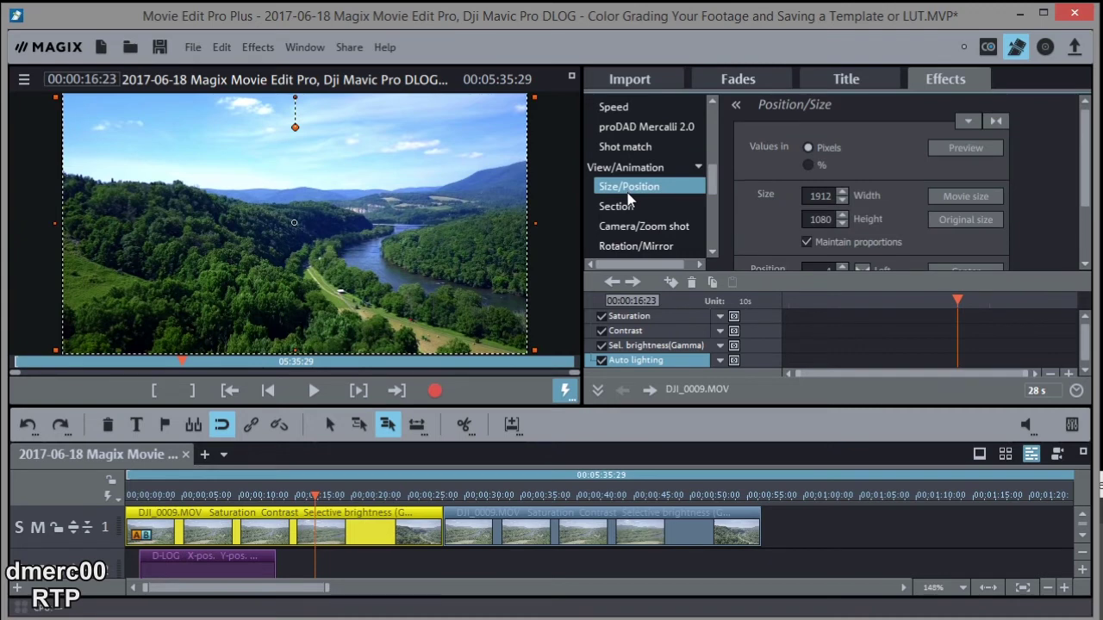
click(626, 207)
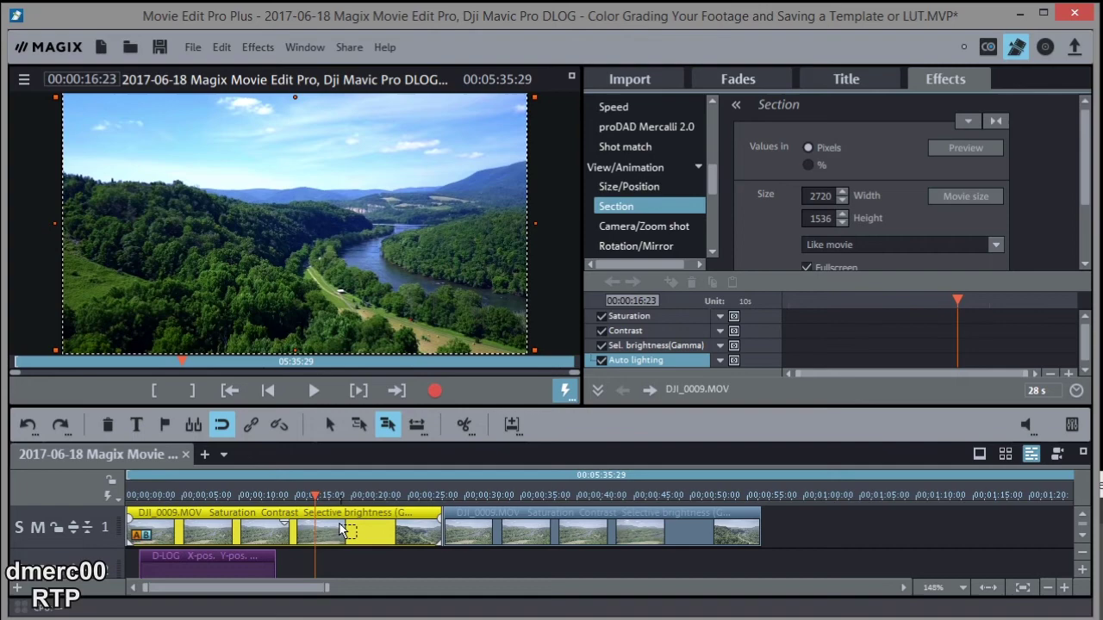
click(190, 47)
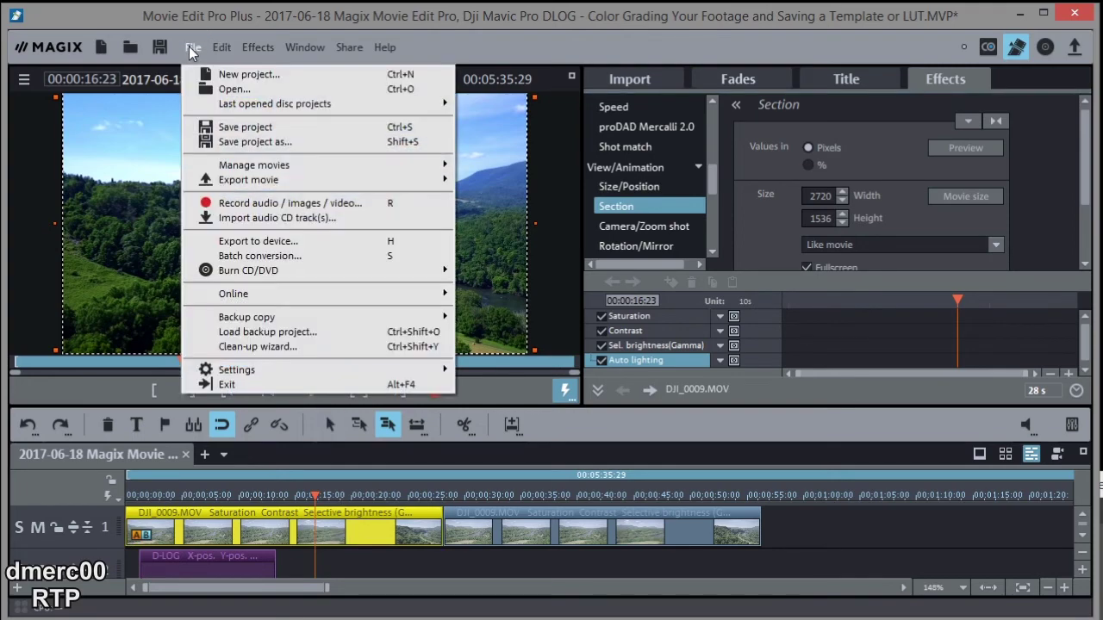
- Save the project, preview the graded first clip around 14:16, and select it
click(244, 128)
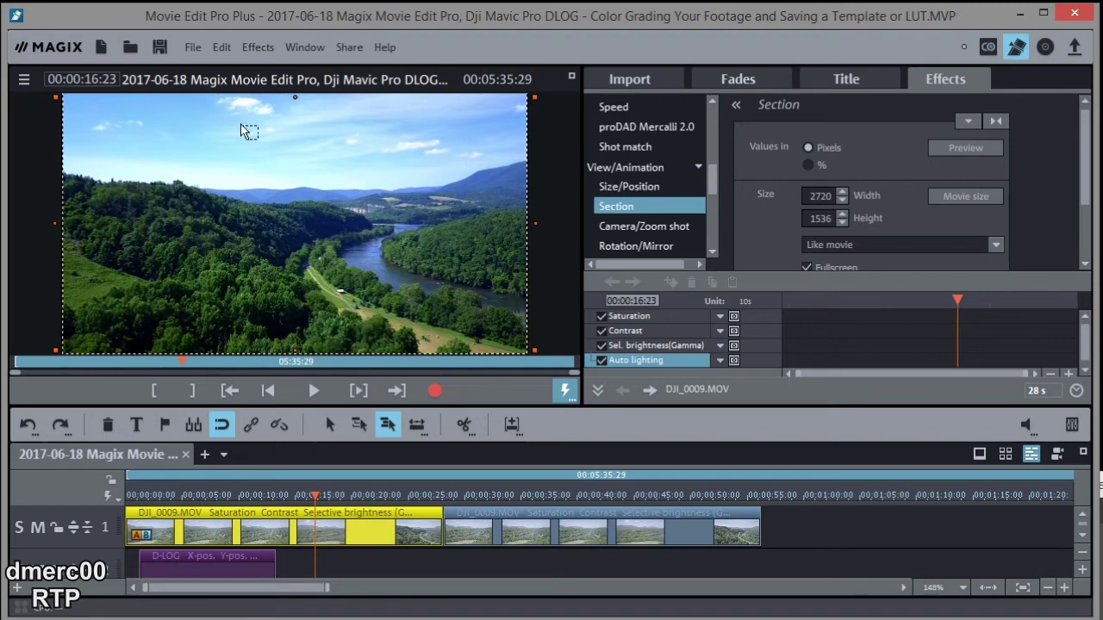
click(289, 494)
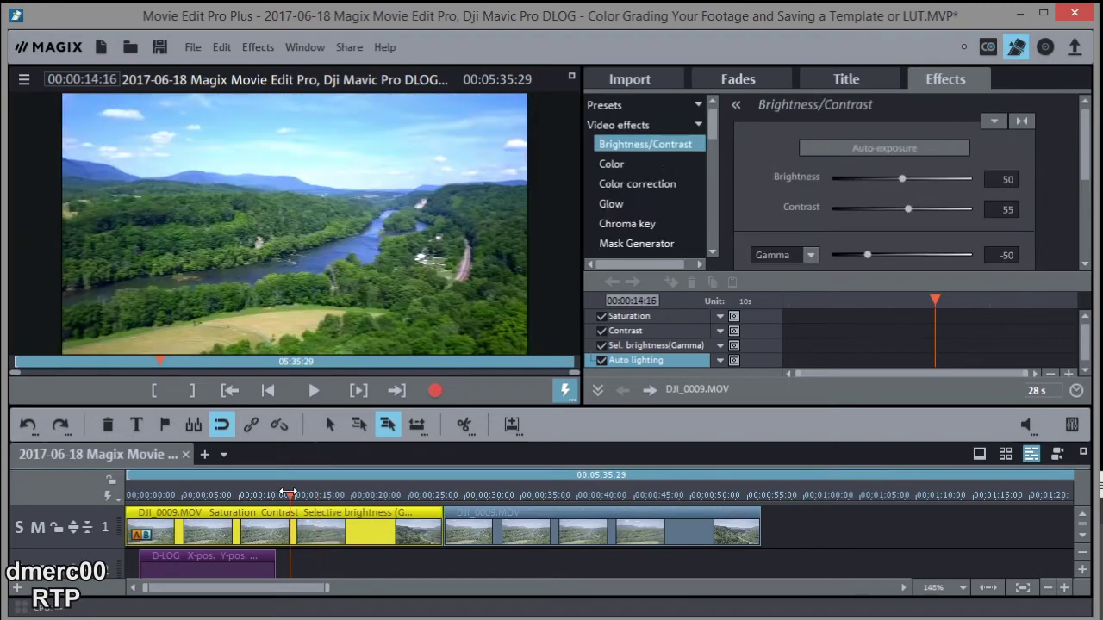
drag(289, 495, 323, 493)
click(352, 536)
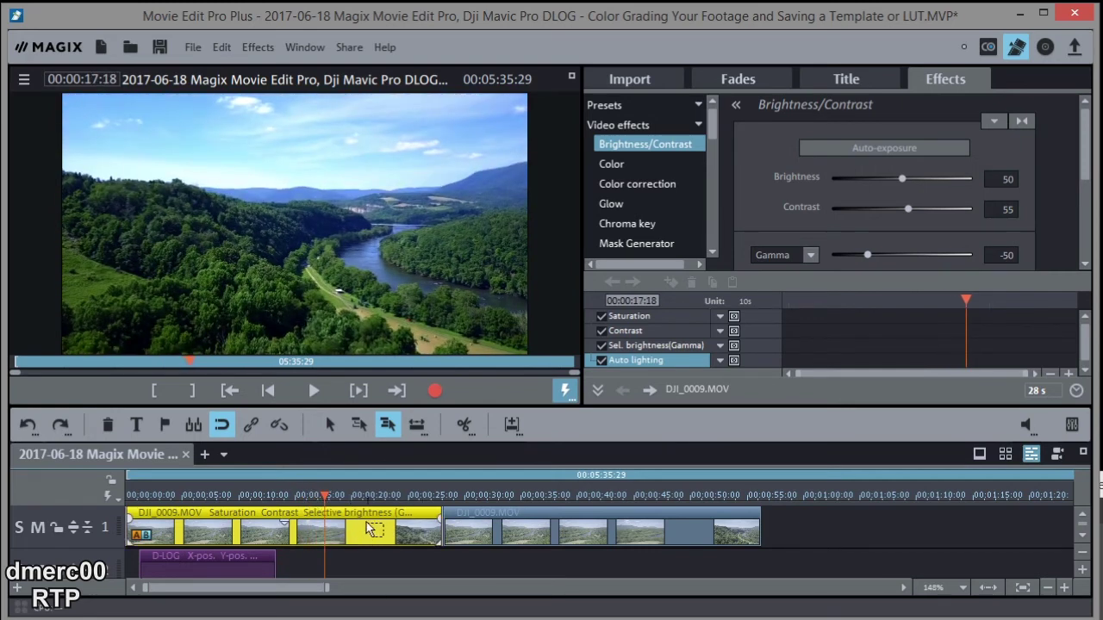
- Start saving the first clip's video effects with all four effects included
right_click(355, 535)
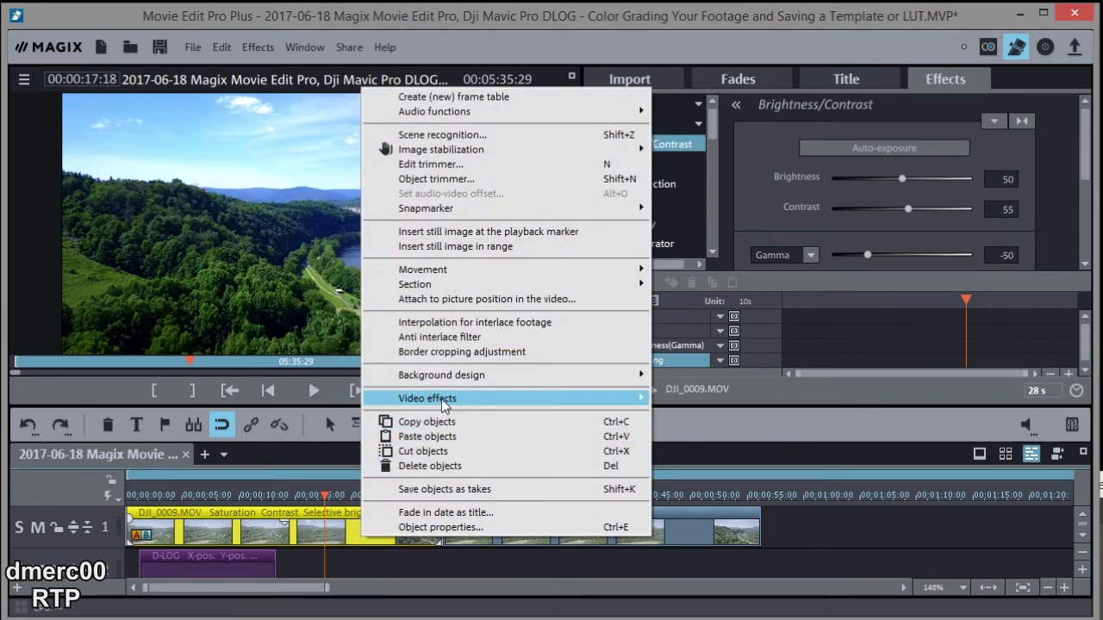
mouse_move(442, 399)
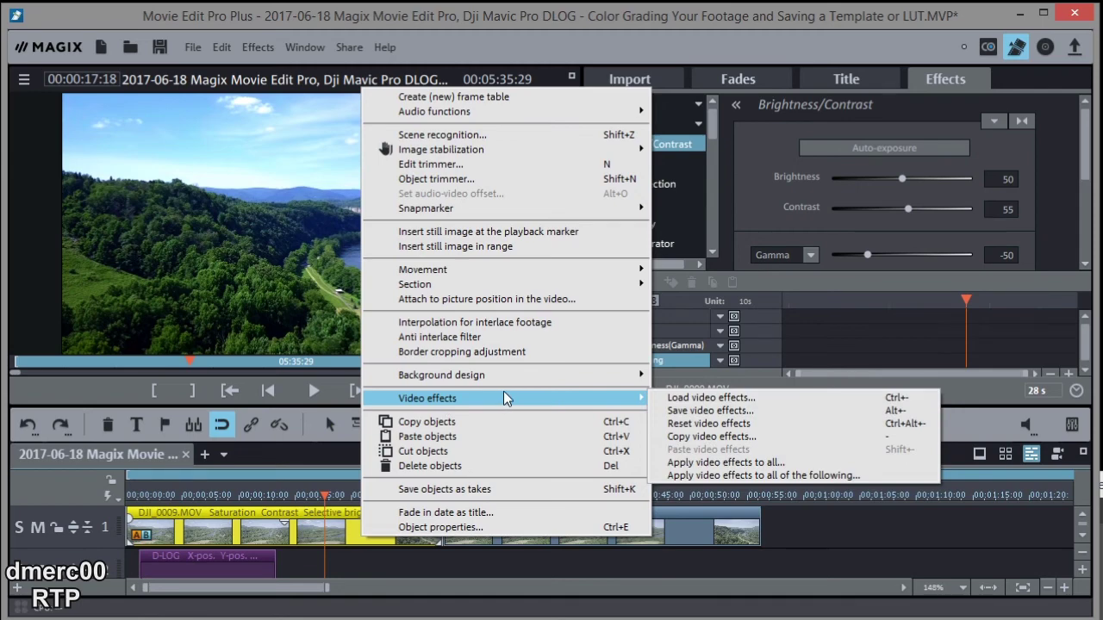
click(705, 412)
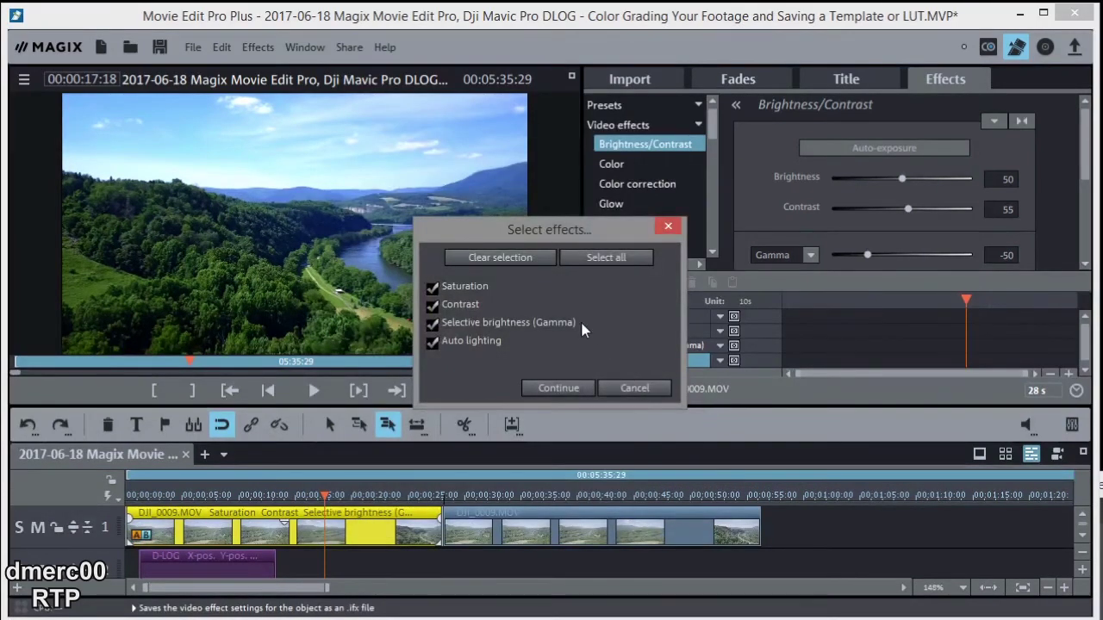
click(606, 258)
click(557, 388)
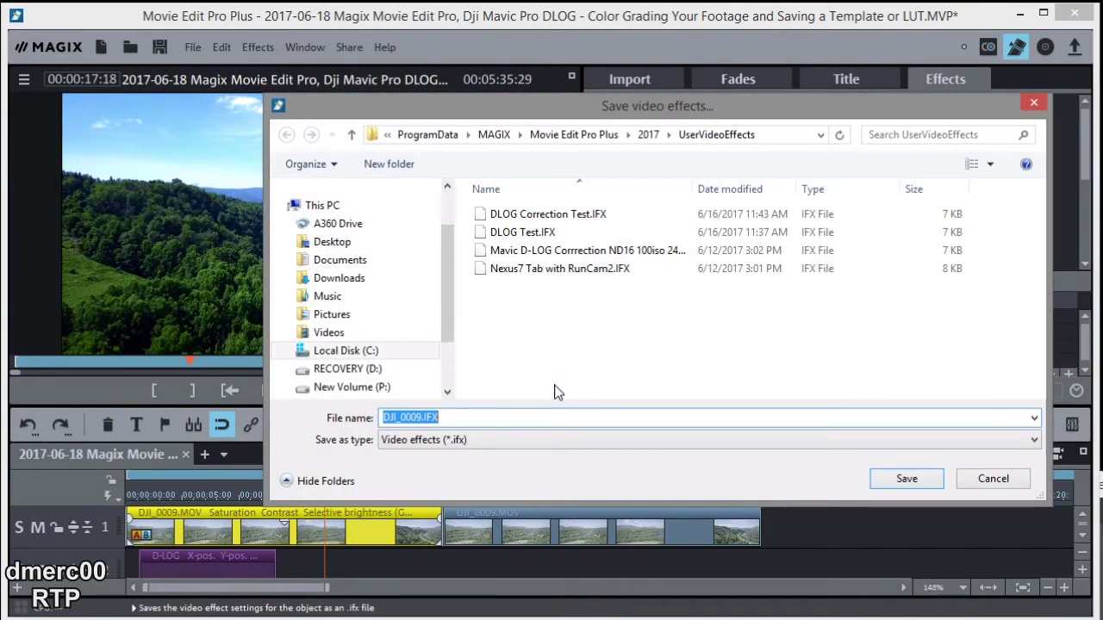
- Save the template as DLOG Test.IFX, overwriting the existing file
click(527, 233)
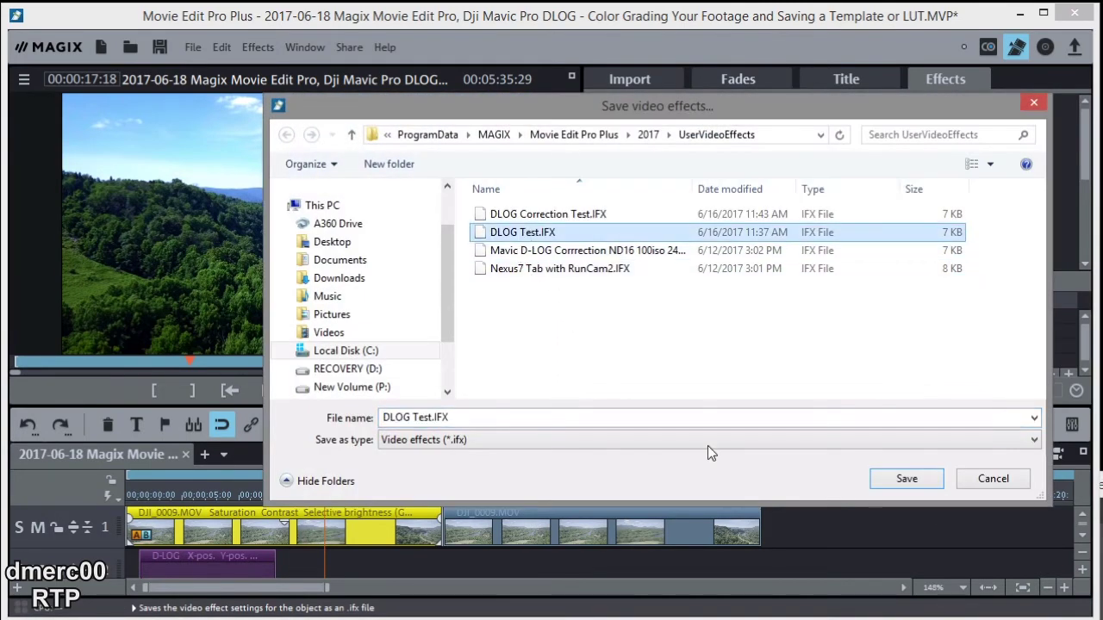
click(902, 479)
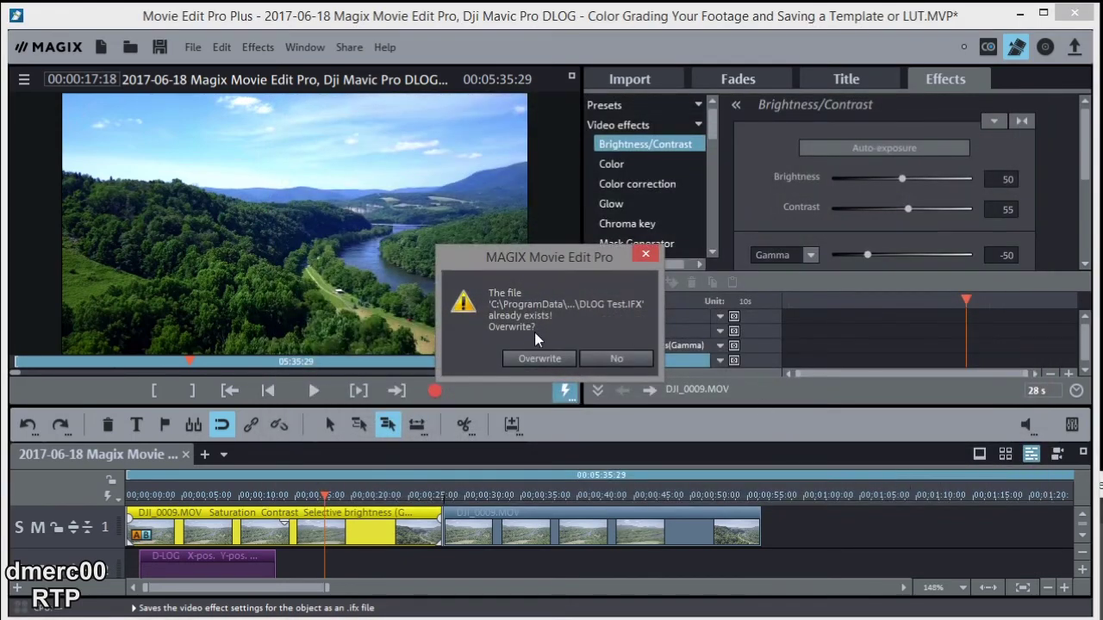
click(534, 355)
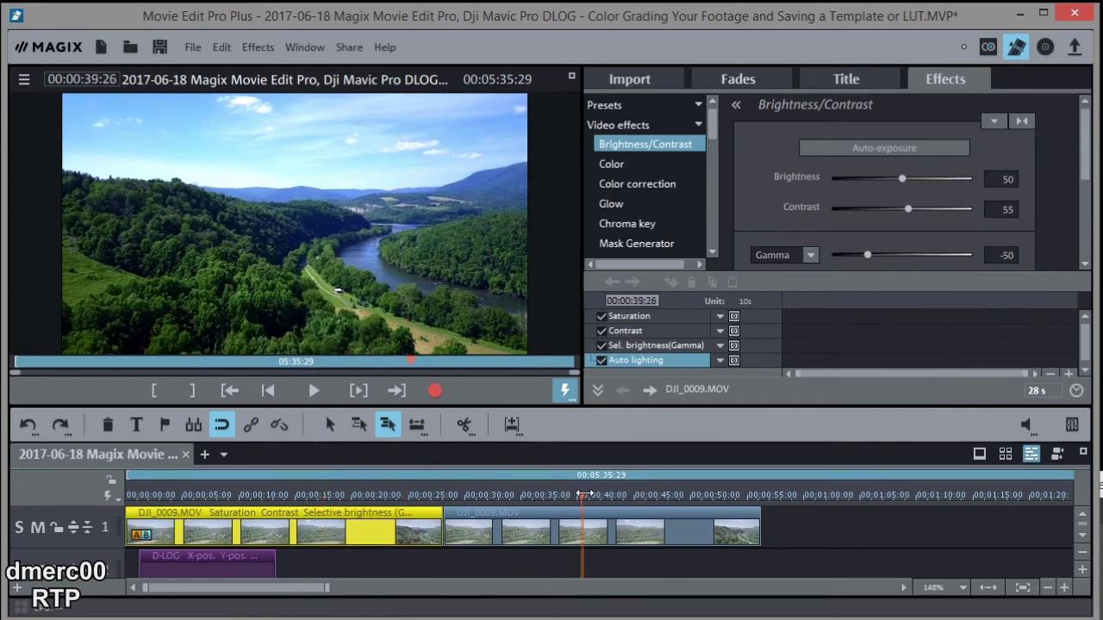
click(594, 527)
- Select the second DJI_0009 clip and reset all its video effects
click(609, 527)
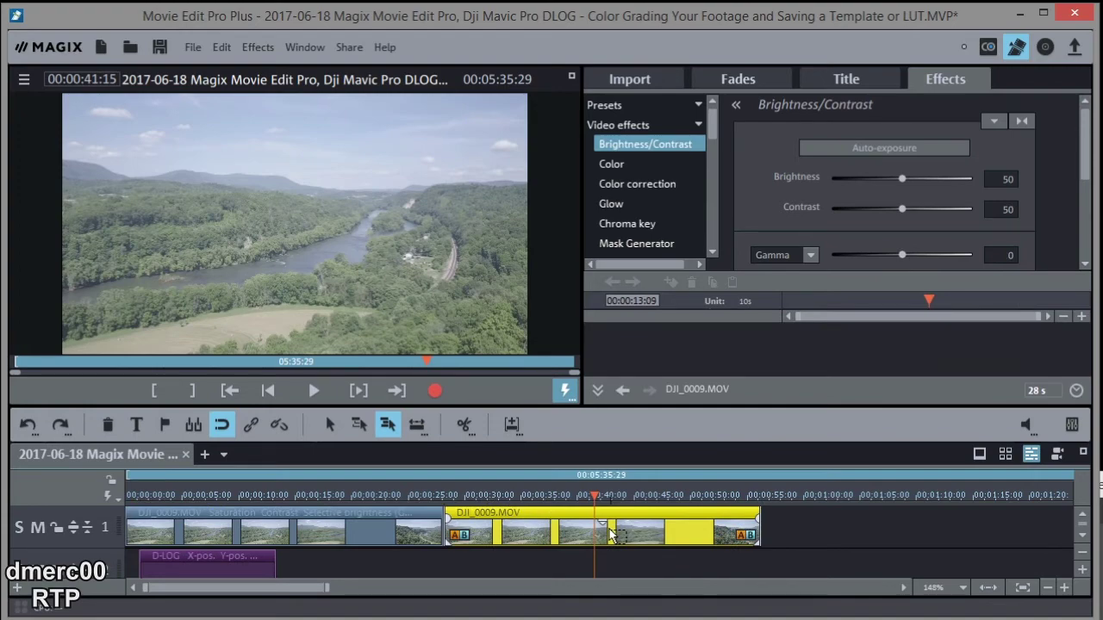
right_click(611, 535)
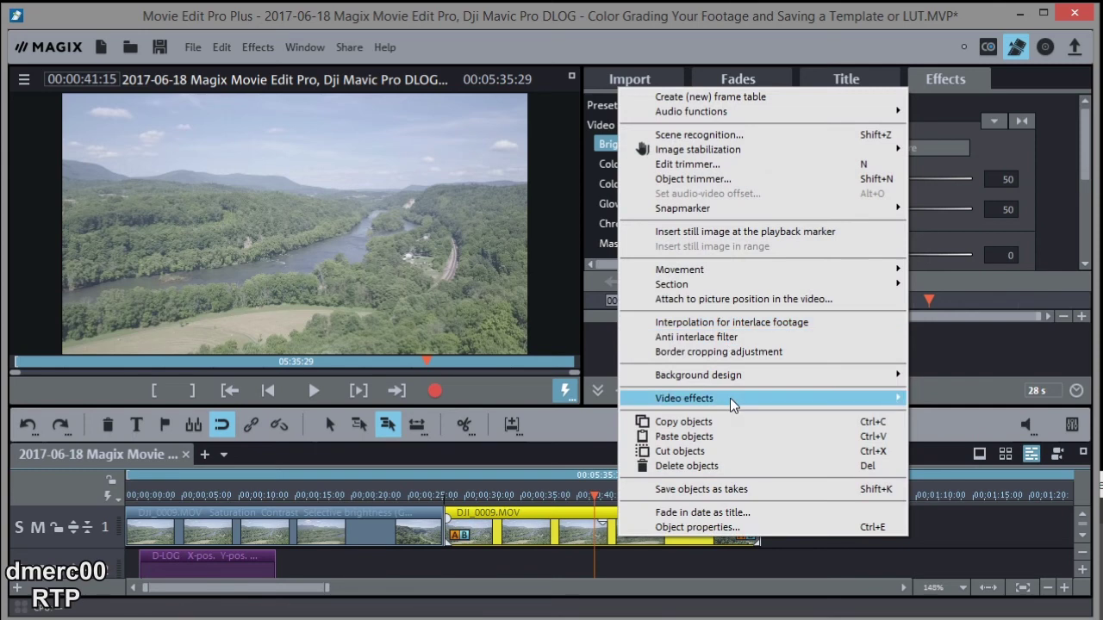
mouse_move(730, 399)
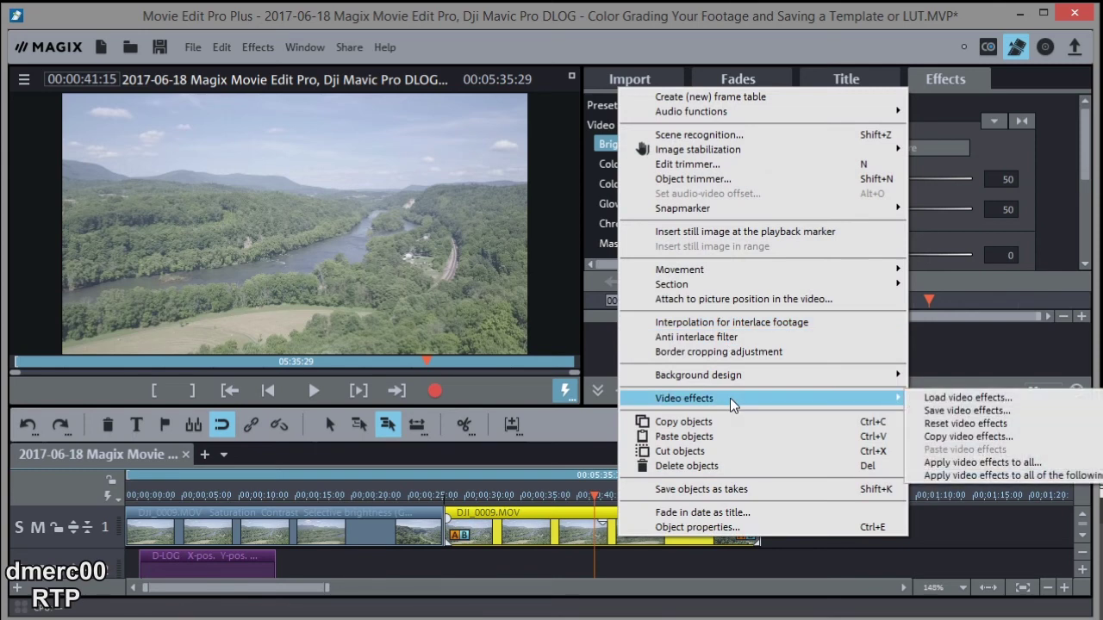
click(931, 423)
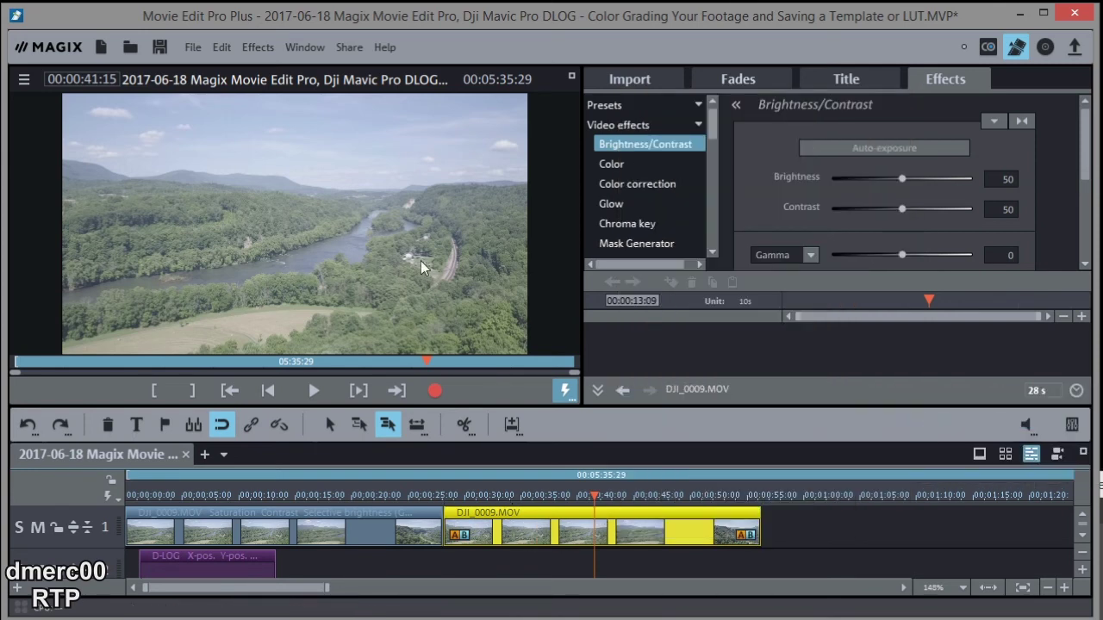
right_click(560, 520)
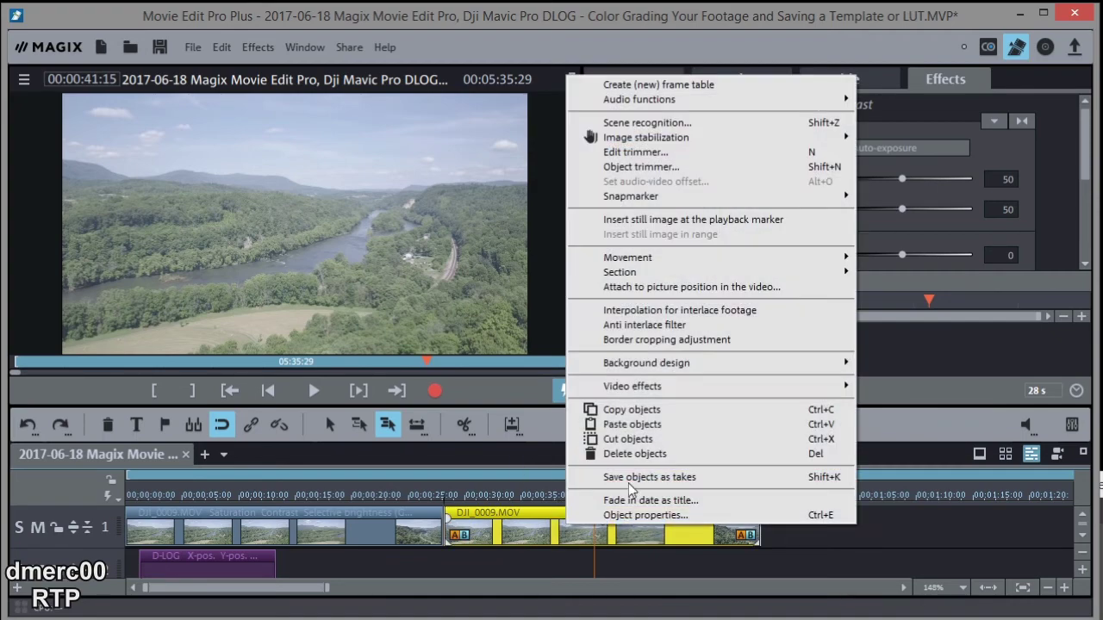
- Load DLOG Test.IFX onto the second clip and check its Color settings
mouse_move(700, 387)
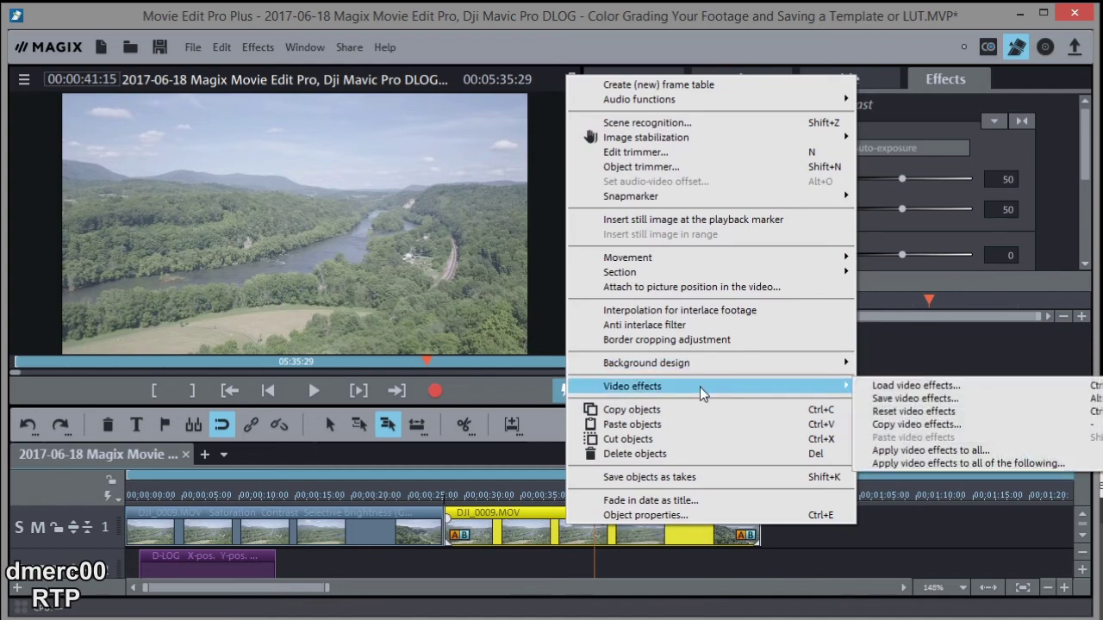
click(917, 387)
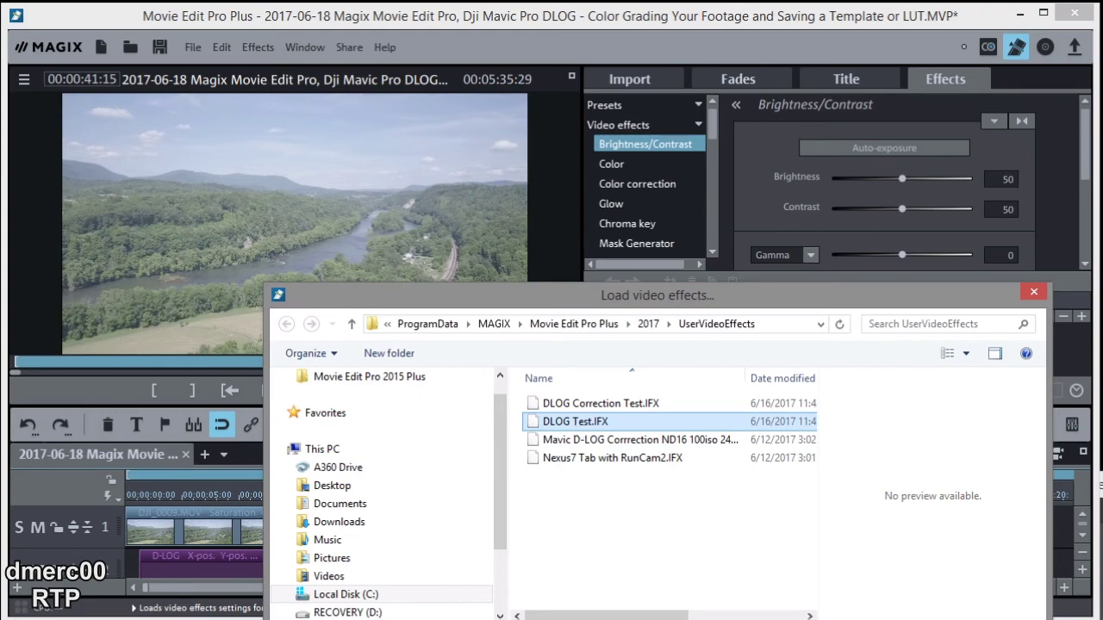
key(Return)
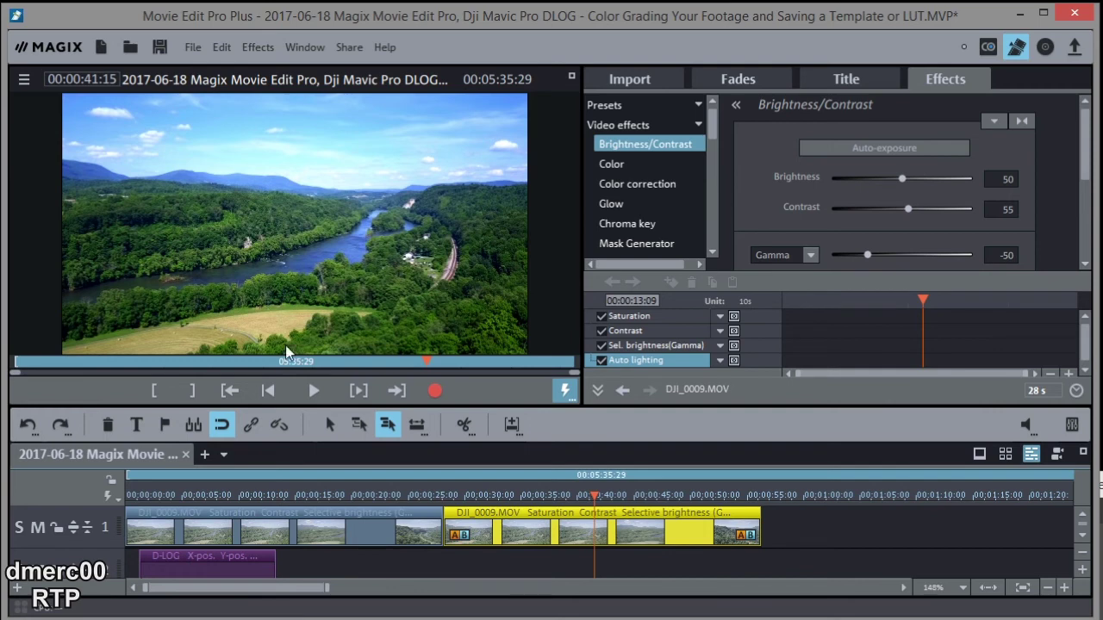
click(616, 165)
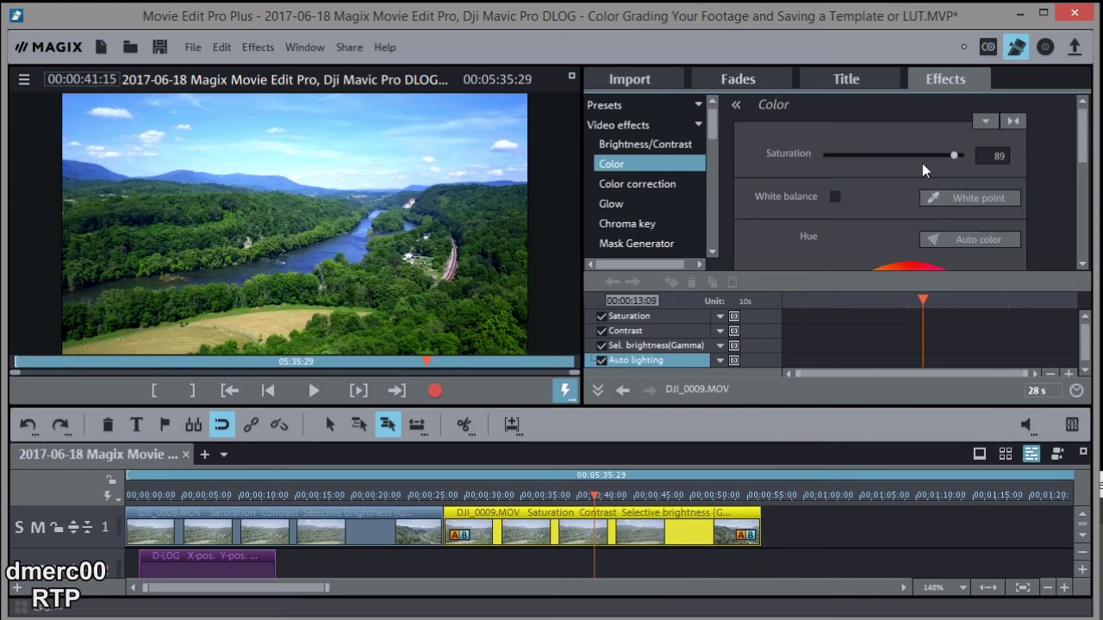
- Drop the second DJI_0009.MOV clip's saturation to about 25, then raise it back to about 86
drag(953, 156, 905, 170)
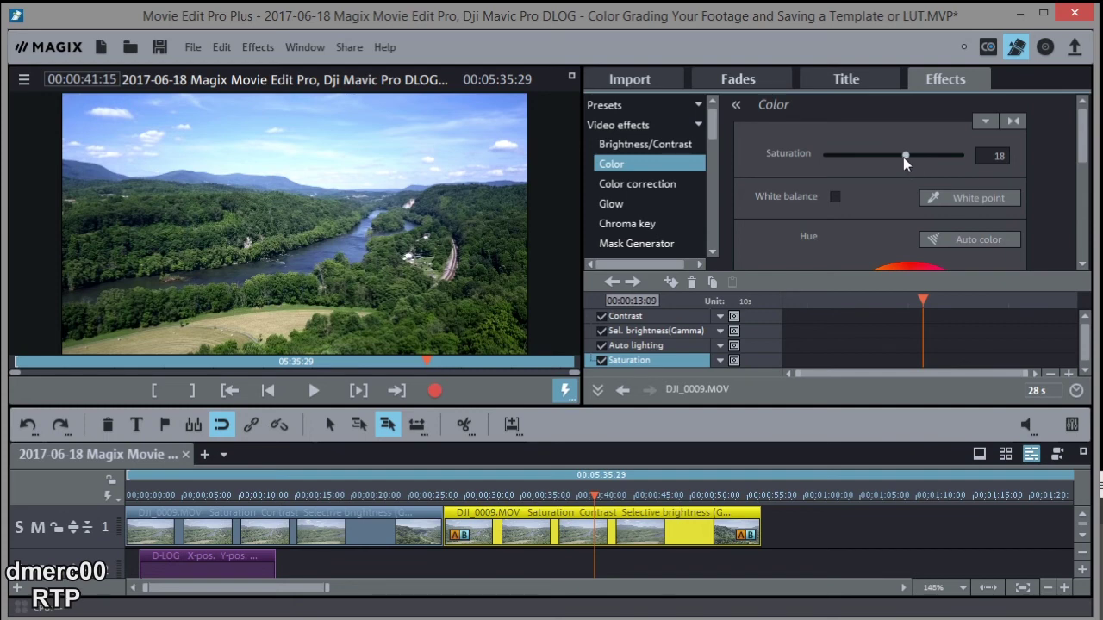
drag(903, 155, 943, 155)
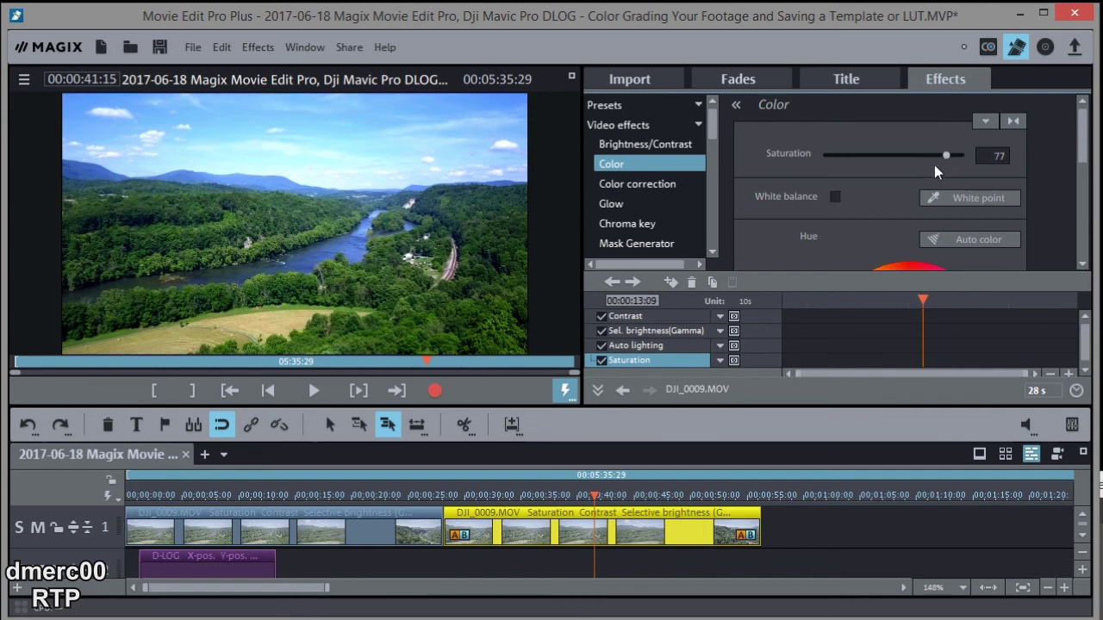